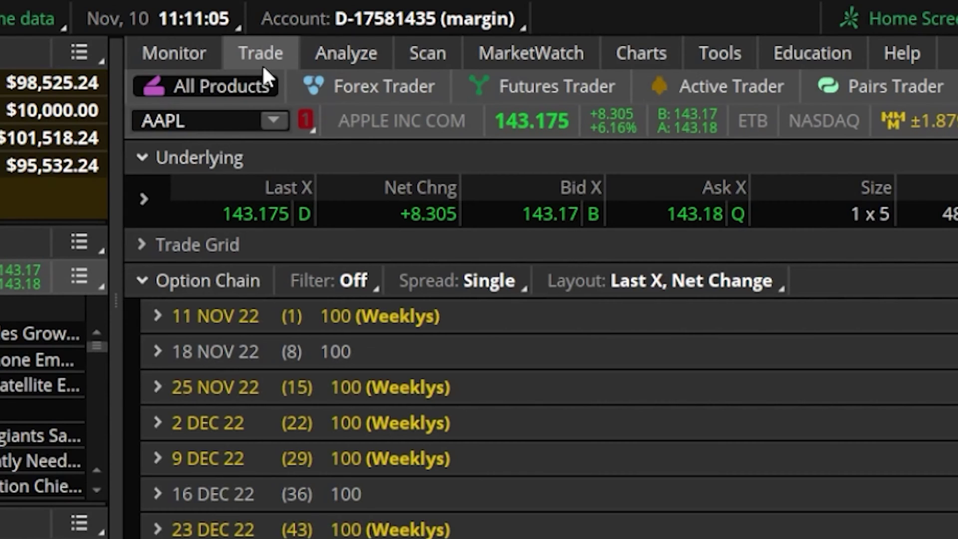
Step: Switch to the Futures Trader and reduce its grid layout to a single cell
left_click(504, 96)
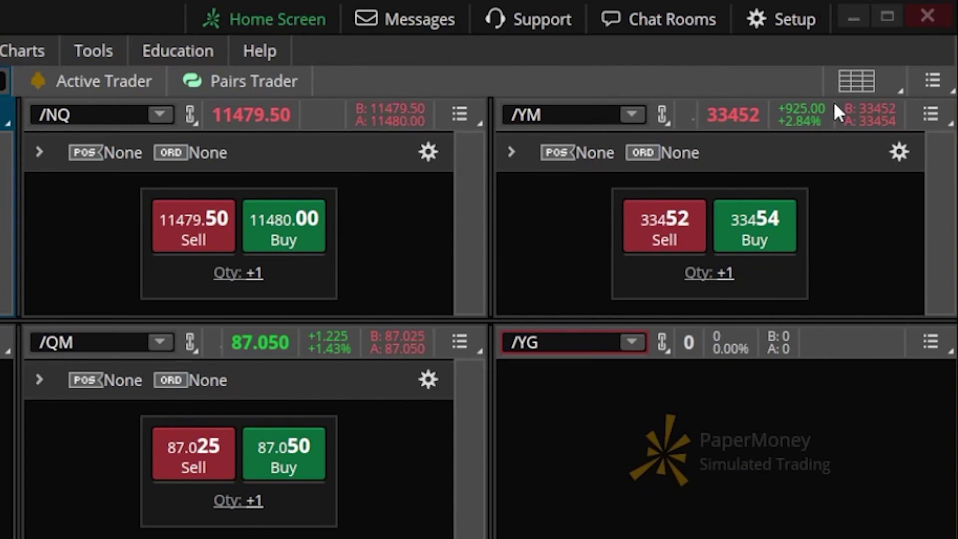
left_click(849, 83)
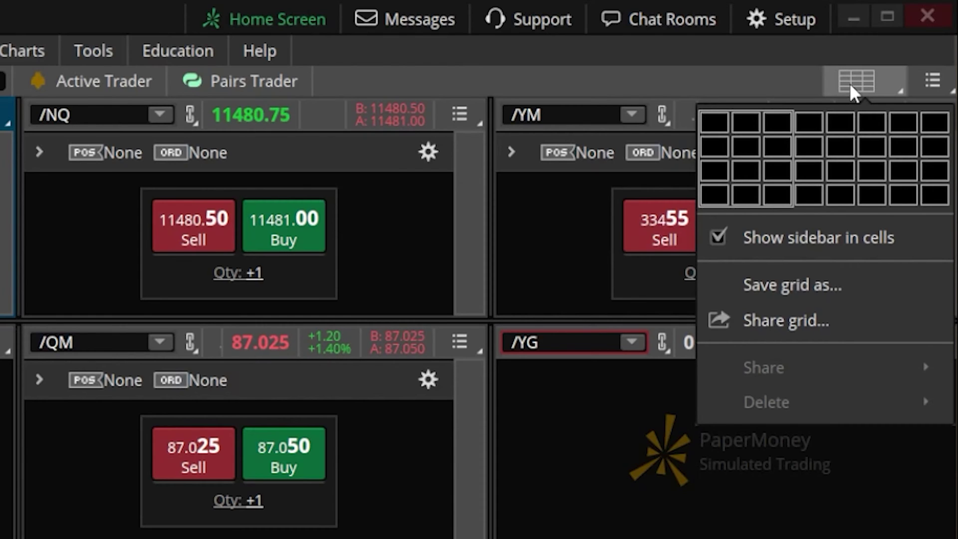
left_click(720, 115)
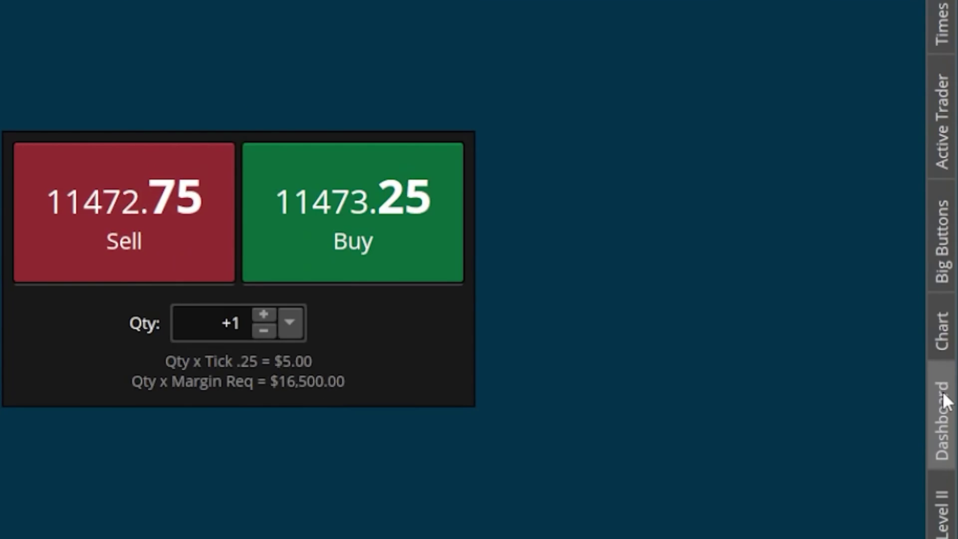
Step: Show the chart and the Active Trader ladder for /NQ, and widen the ladder's Price column so full prices are readable
left_click(943, 393)
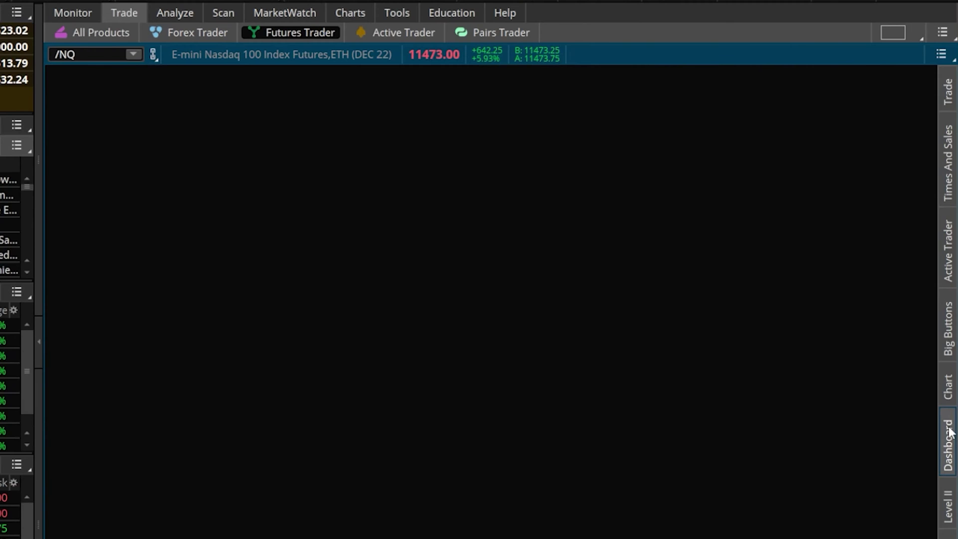
left_click(949, 388)
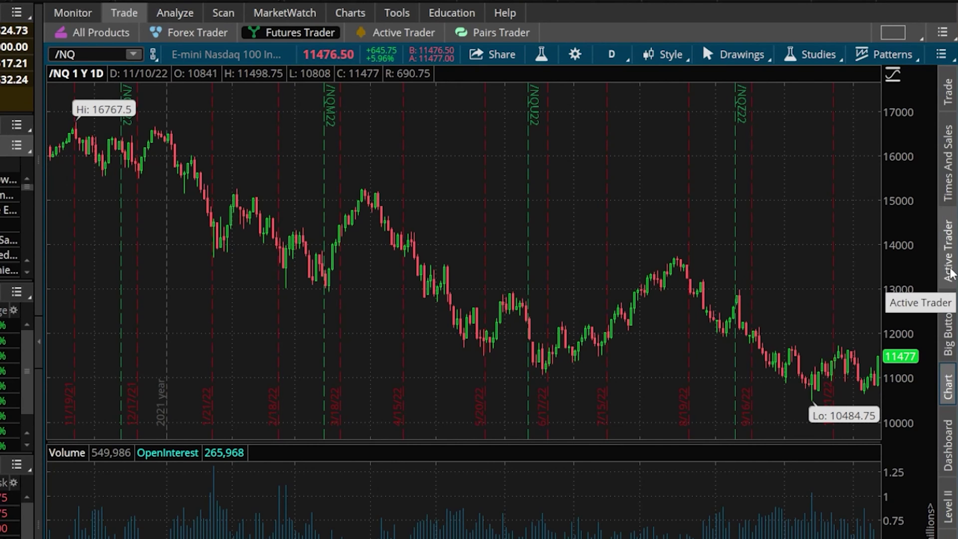
left_click(950, 272)
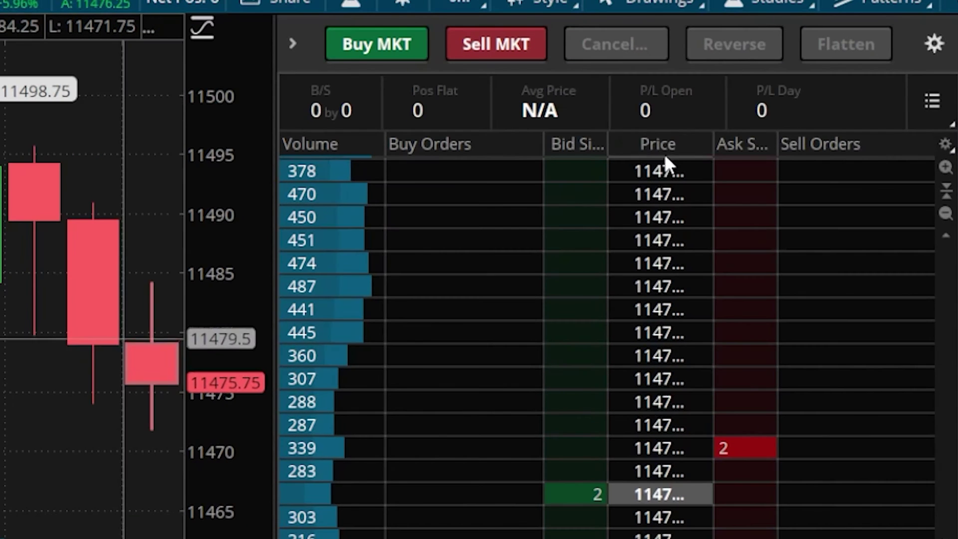
left_click_drag(714, 144, 736, 144)
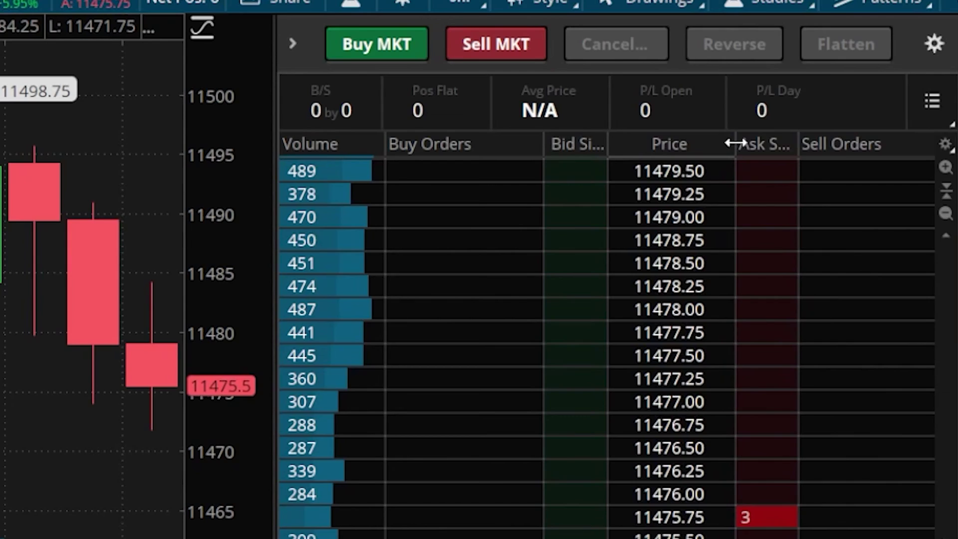
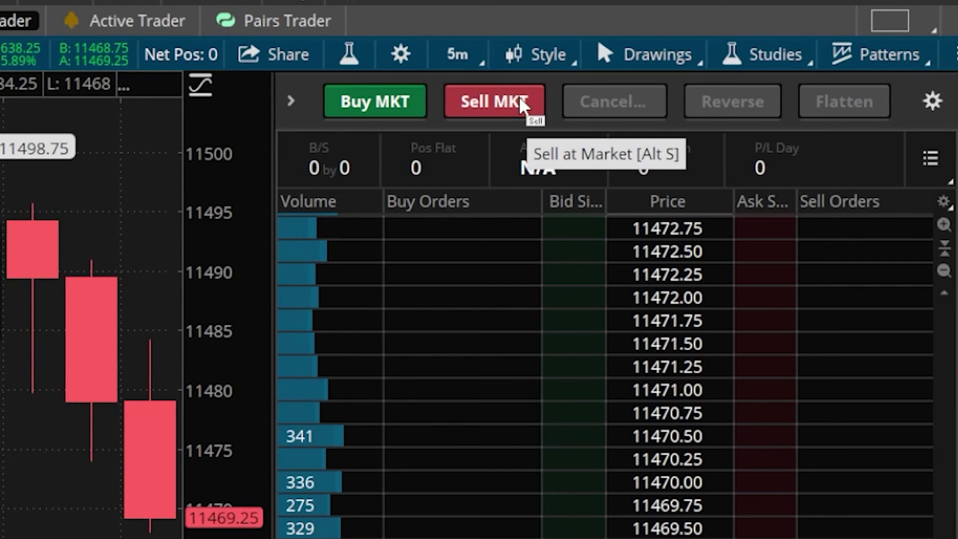
Step: Expand the order entry settings and try quantities 2, 3, 5 and 10 before setting the order quantity to 1
left_click(520, 97)
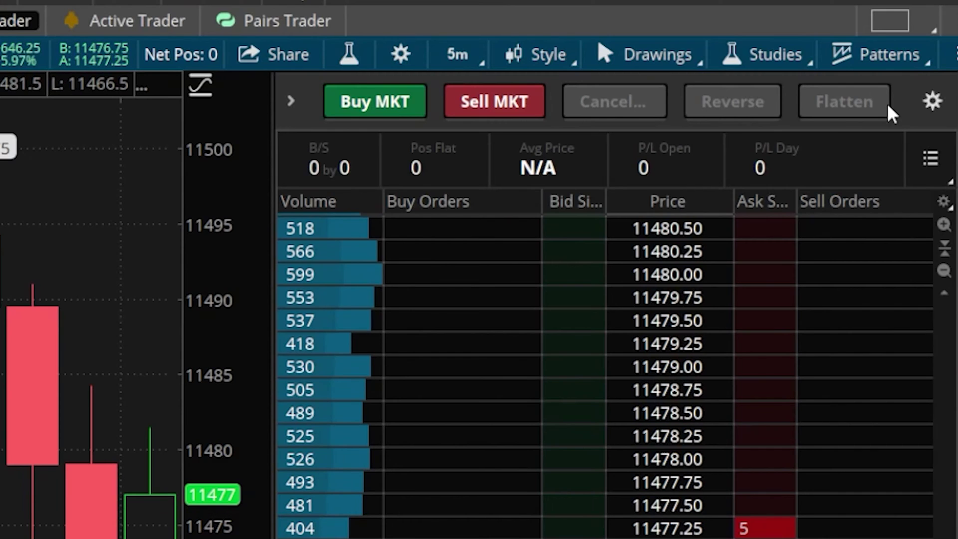
left_click(292, 101)
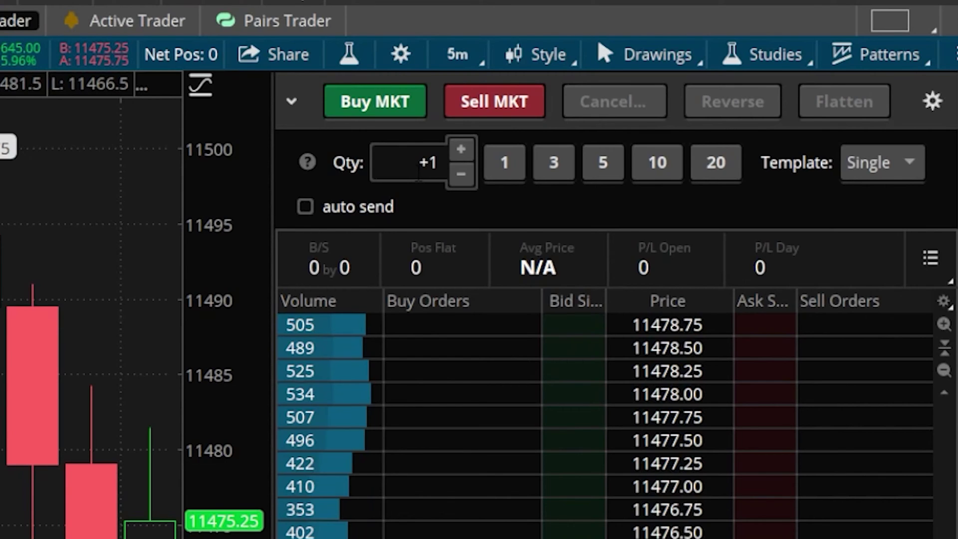
left_click(446, 172)
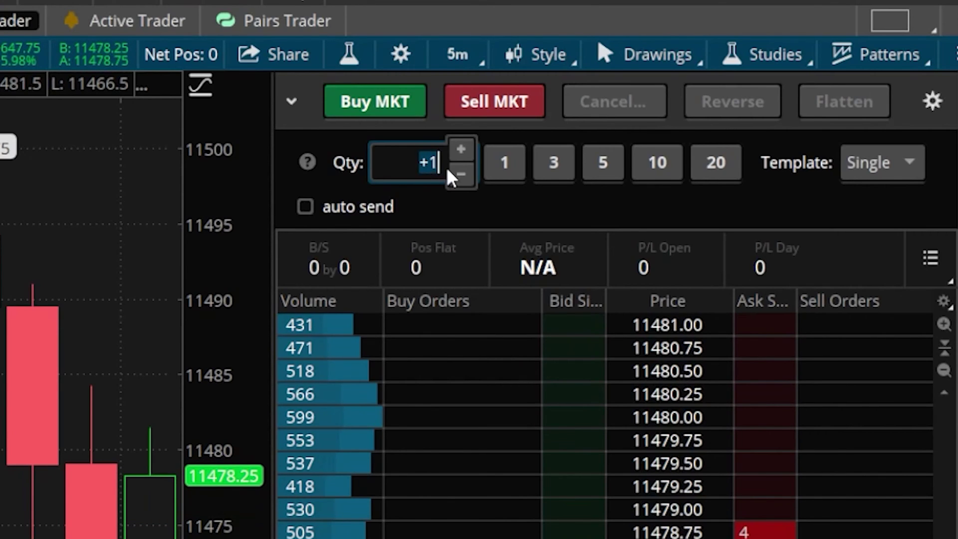
type("2")
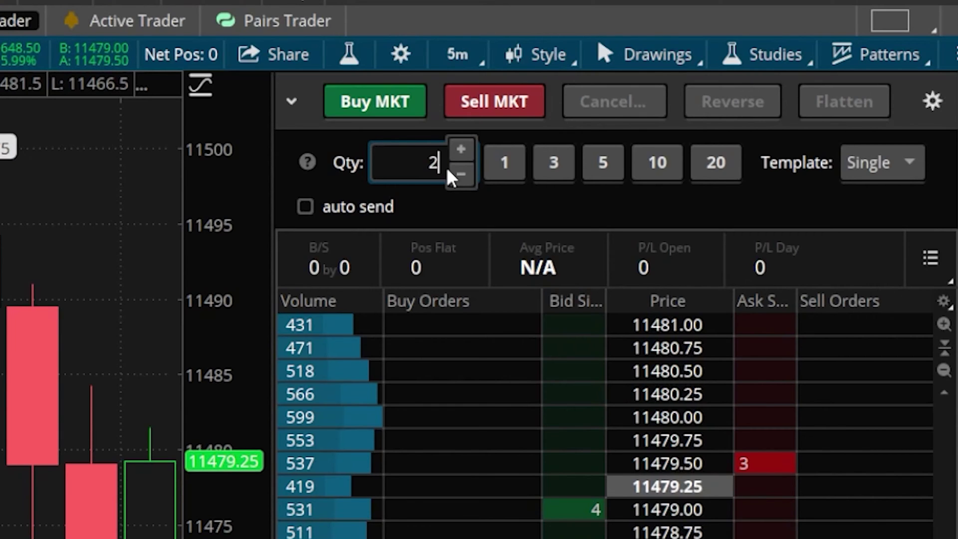
left_click(556, 170)
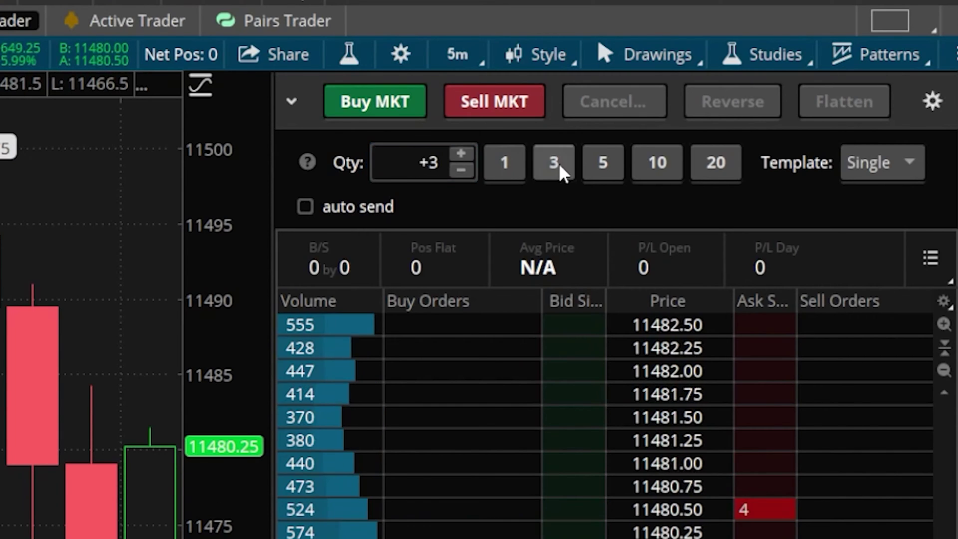
left_click(604, 167)
left_click(656, 164)
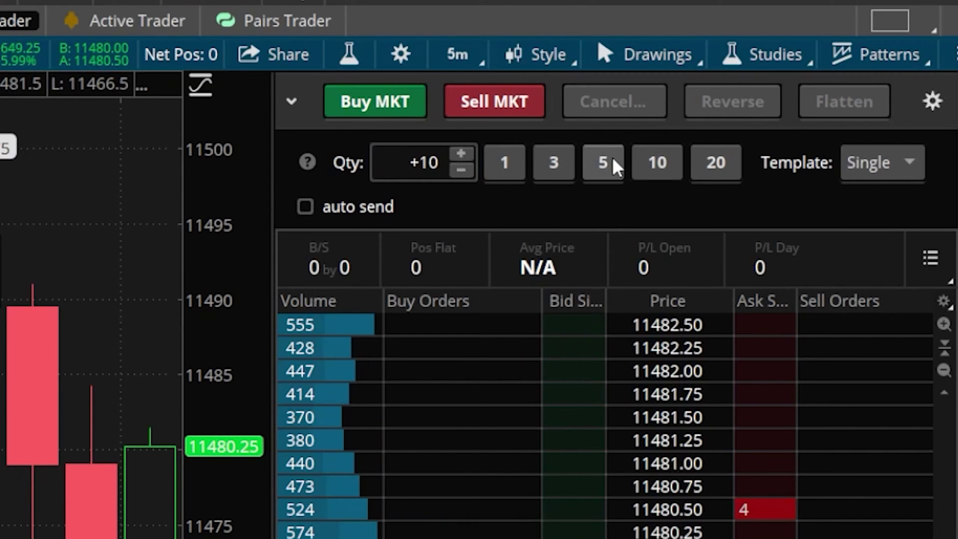
left_click(605, 165)
left_click(570, 169)
left_click(515, 164)
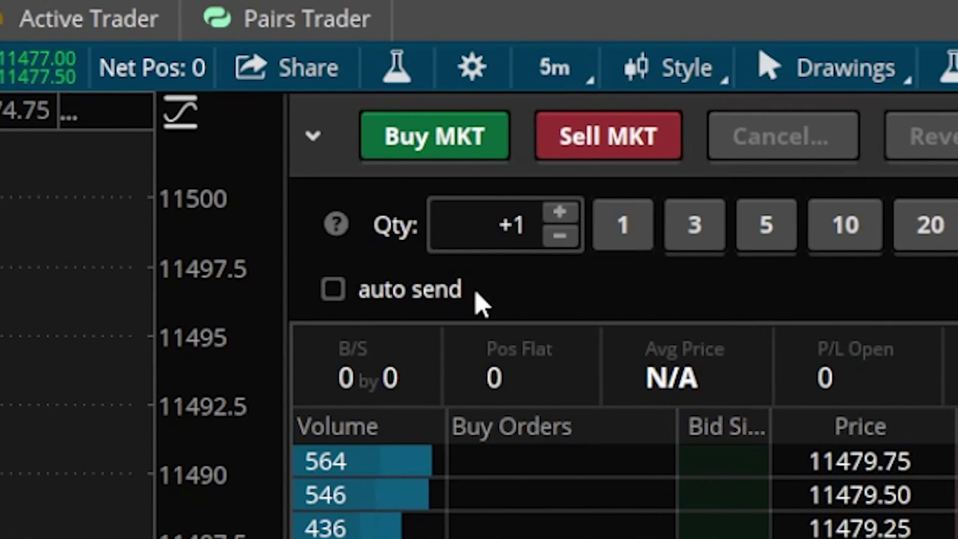
Step: Send a market buy order for one /NQ contract and enable auto send for further orders
left_click(460, 154)
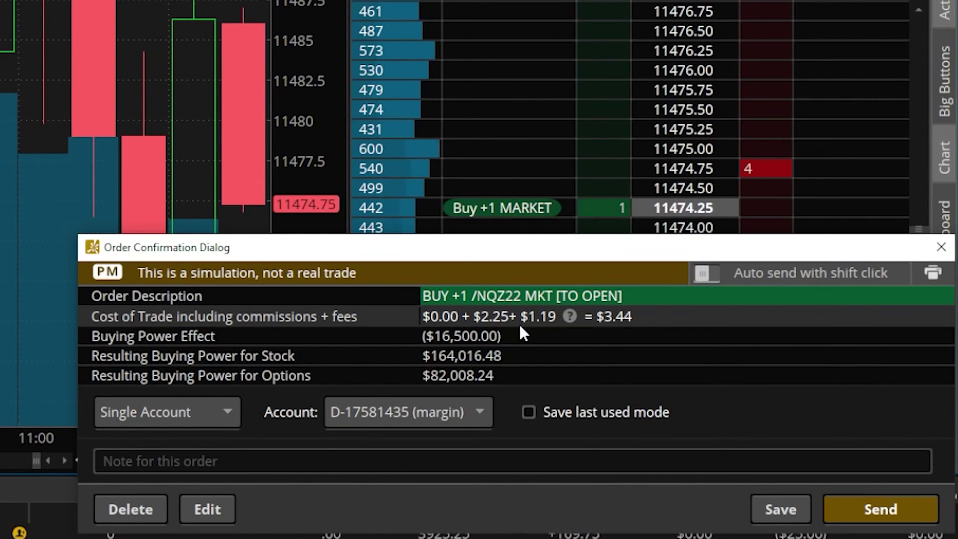
left_click(915, 507)
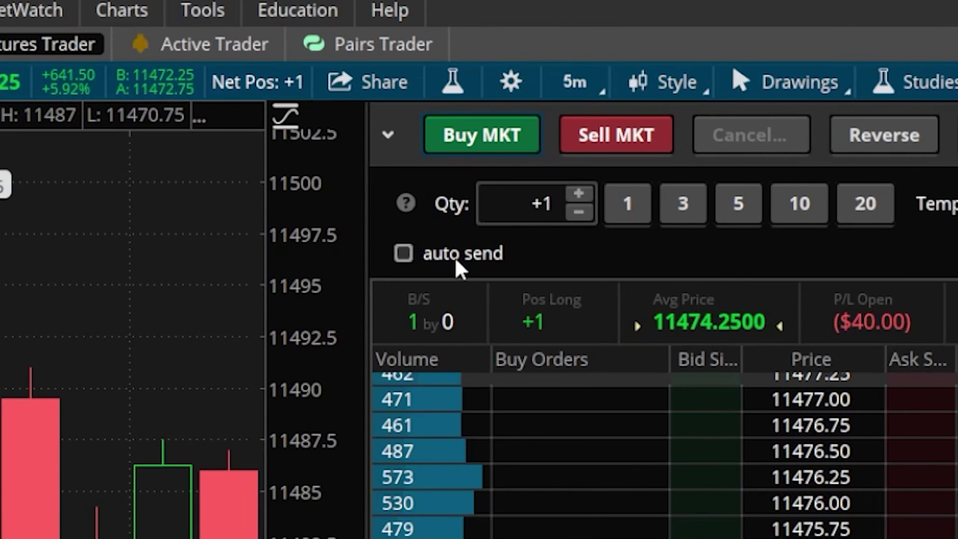
left_click(458, 262)
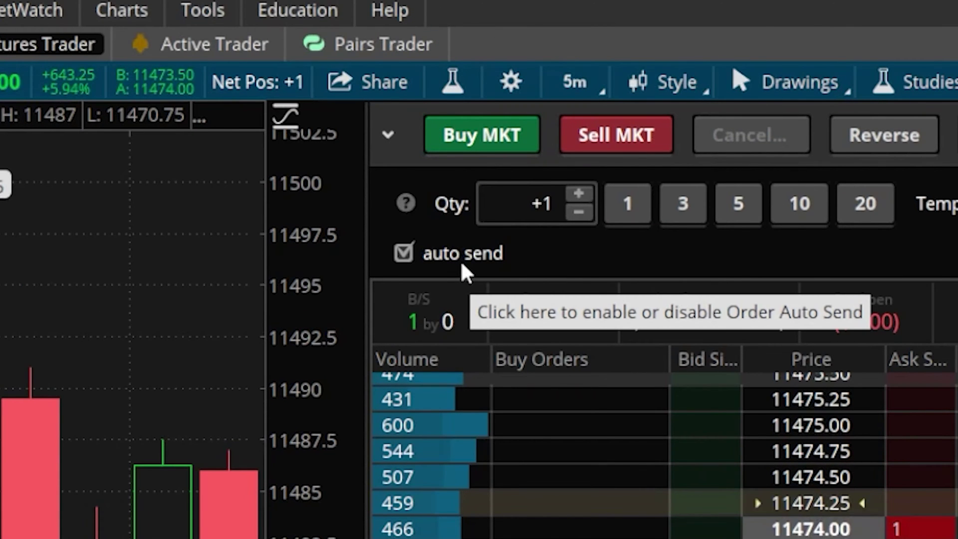
Step: Close the long /NQ position with a market sell of one contract, and buy one contract at market again
left_click(599, 146)
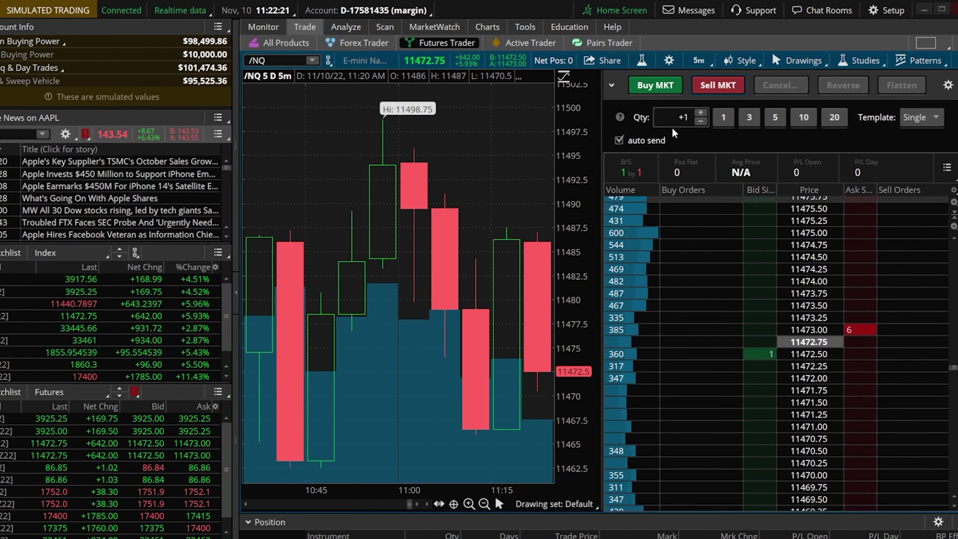
left_click(660, 86)
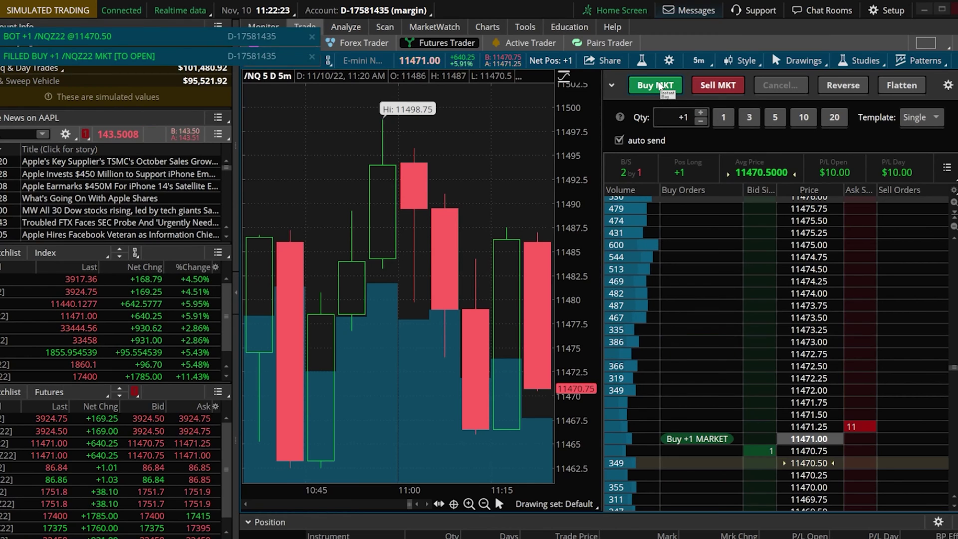
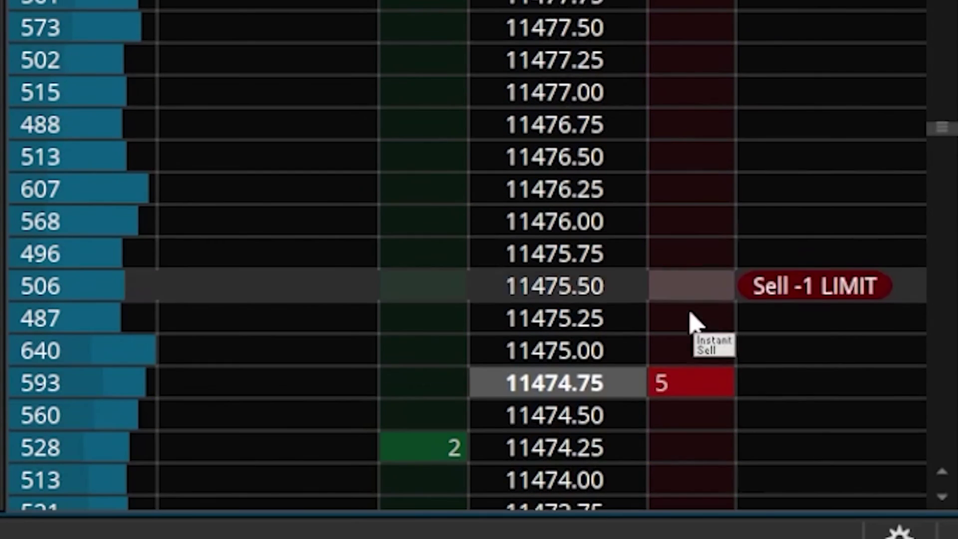
Step: Examine the /NQ price ladder above and below the current price for where limit and stop orders can be placed
scroll(705, 472, "down", 3)
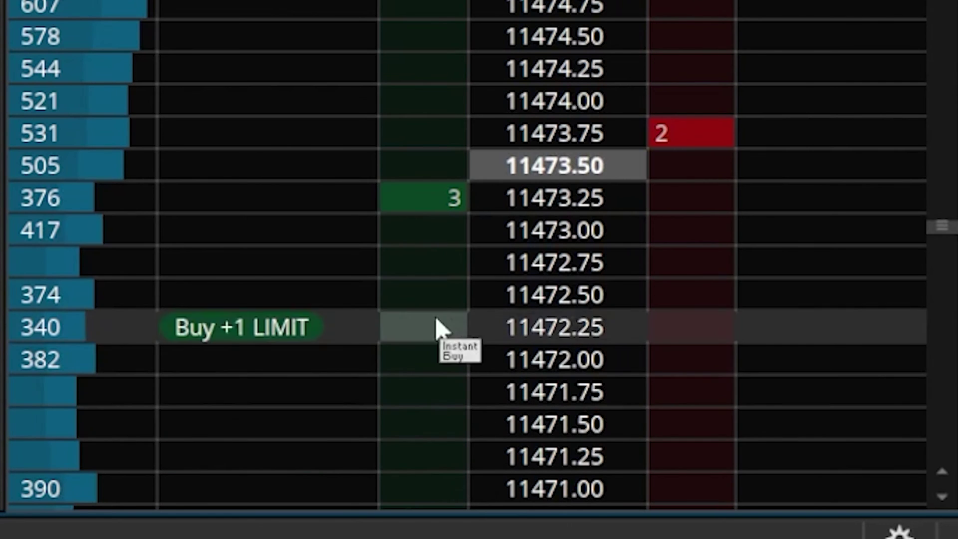
scroll(442, 112, "up", 3)
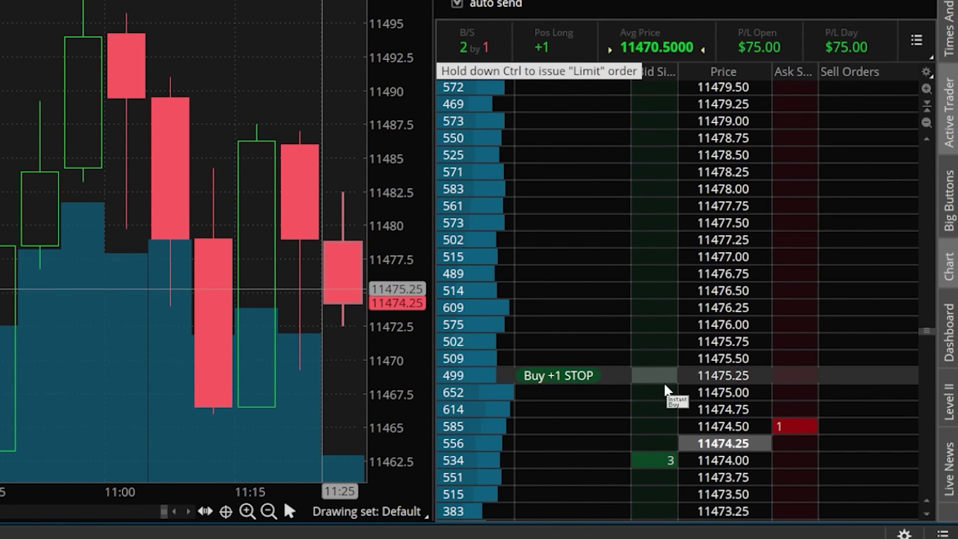
scroll(664, 381, "down", 2)
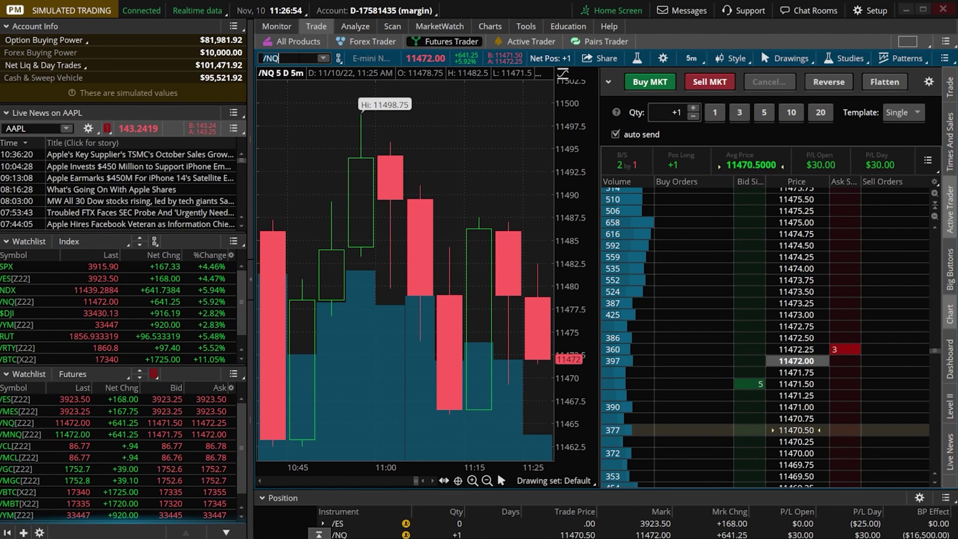
Step: Change the traded symbol to /CL
key("BackSpace")
key("BackSpace")
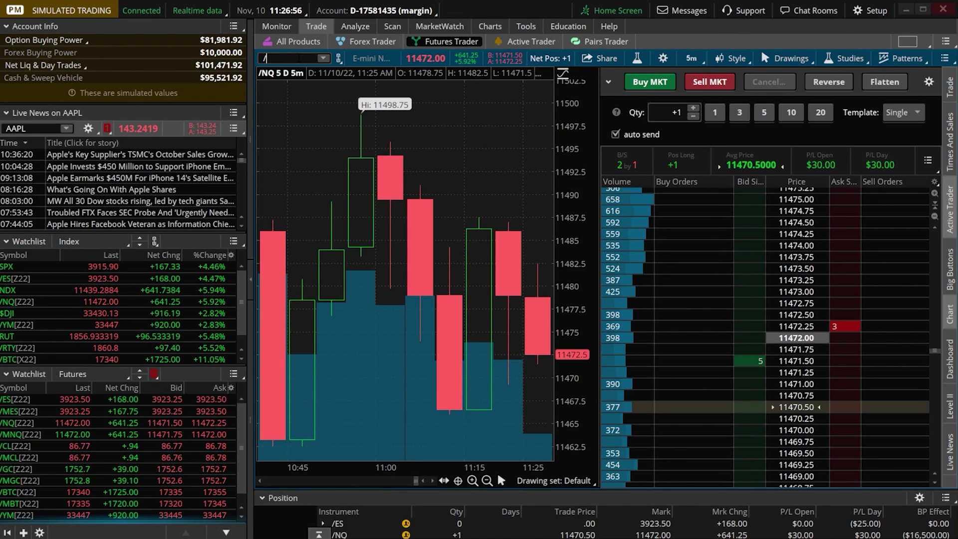
type("CL")
key("Return")
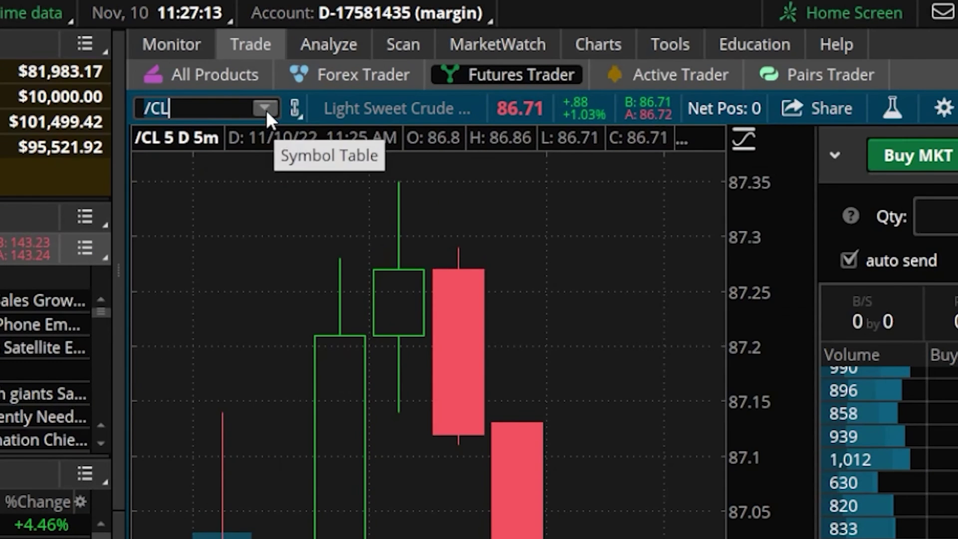
Step: Review the futures contracts in the symbol table with their tick sizes, tick values and initial margins
left_click(278, 101)
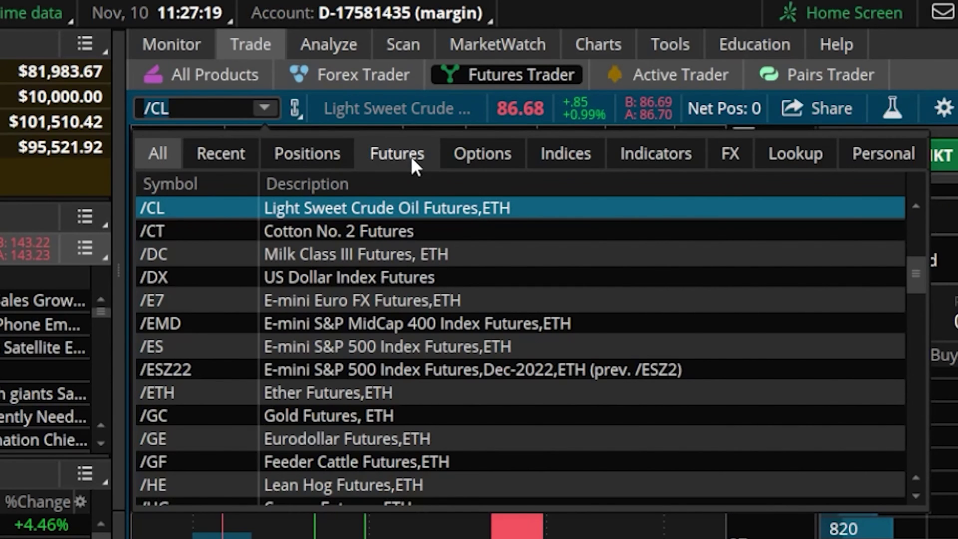
left_click(414, 165)
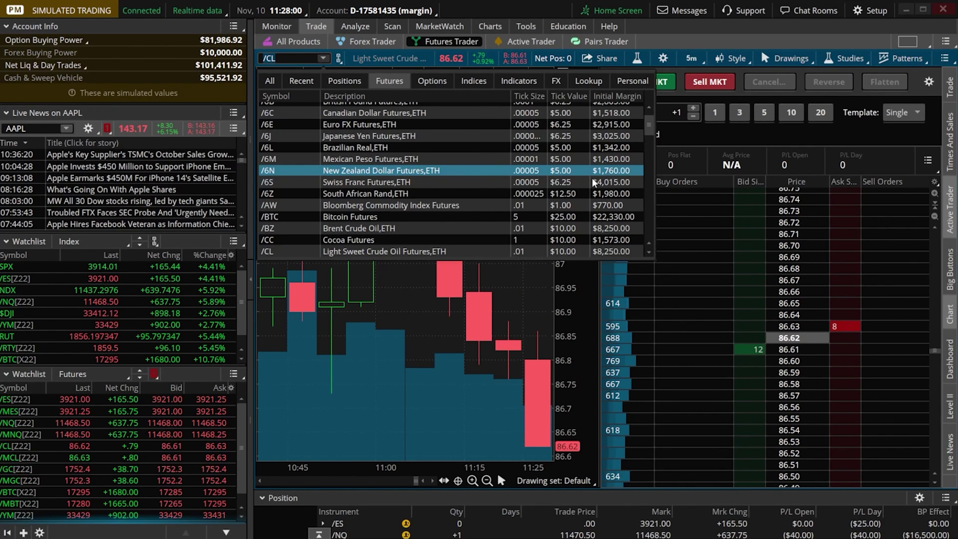
left_click(484, 299)
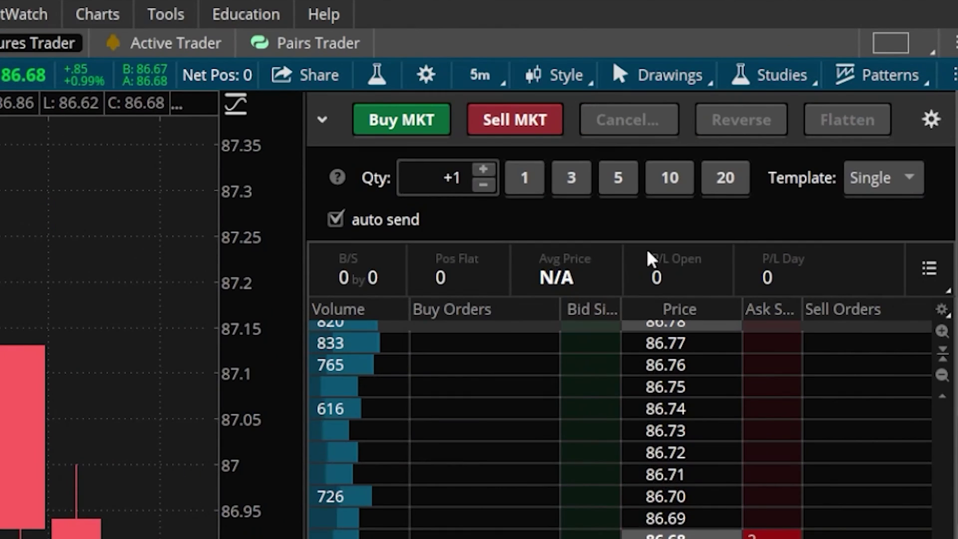
Step: Sell one /CL contract at market and place a buy limit order for one contract at 86.50 on the ladder
left_click(725, 88)
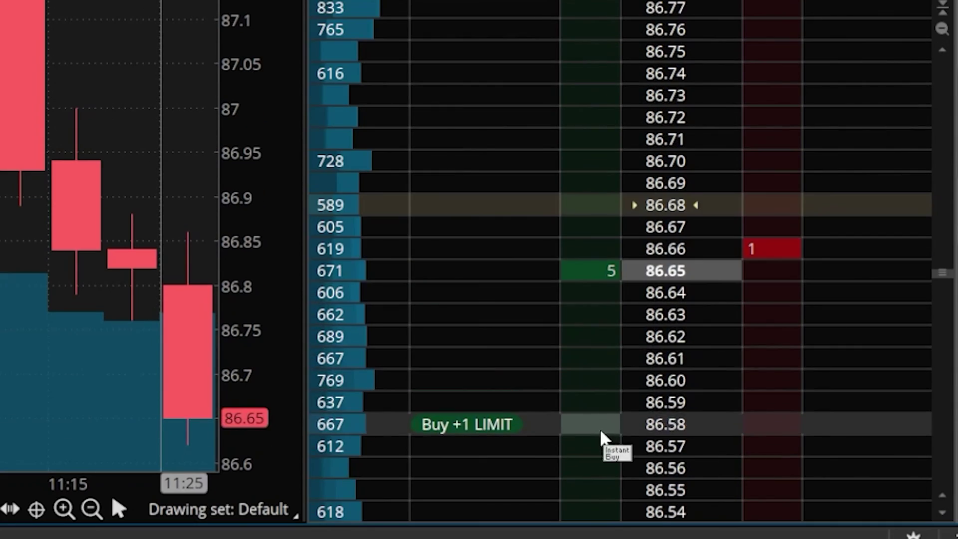
scroll(606, 444, "down", 3)
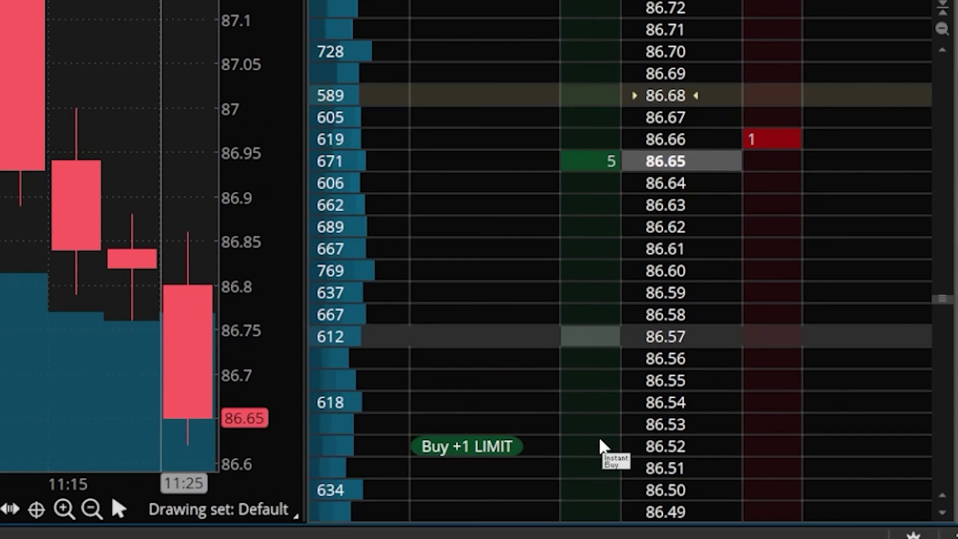
scroll(601, 462, "down", 2)
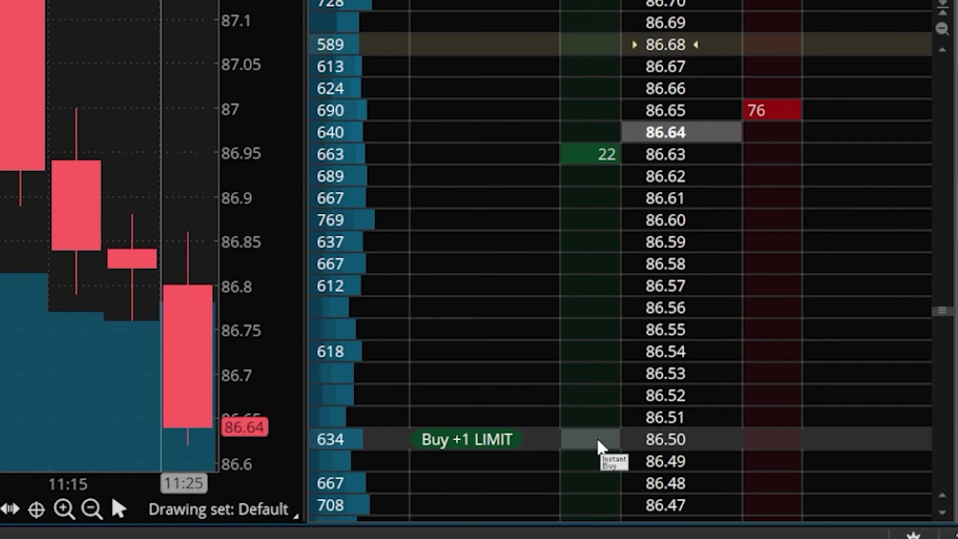
left_click(598, 439)
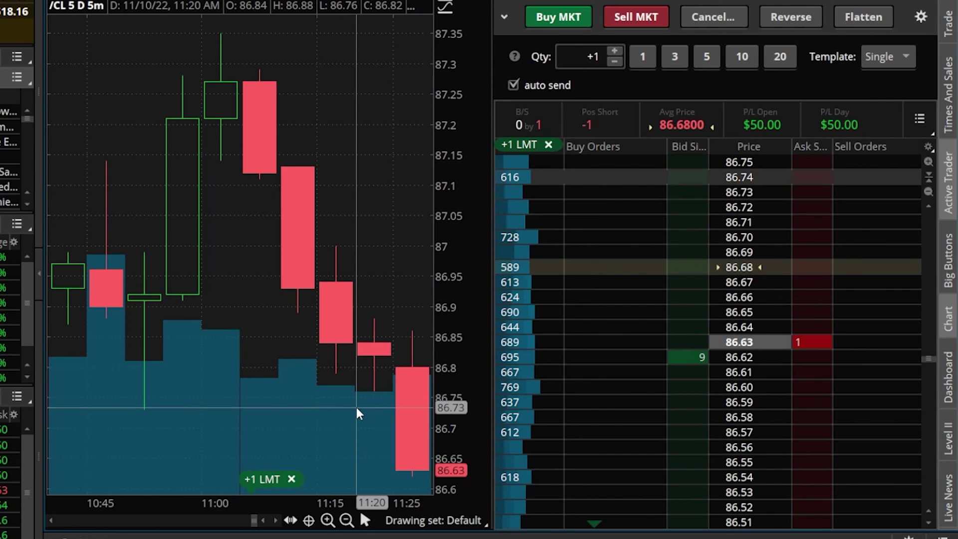
Step: Move the /CL buy limit order on the chart to a lower price, about 85.5
scroll(358, 413, "down", 5)
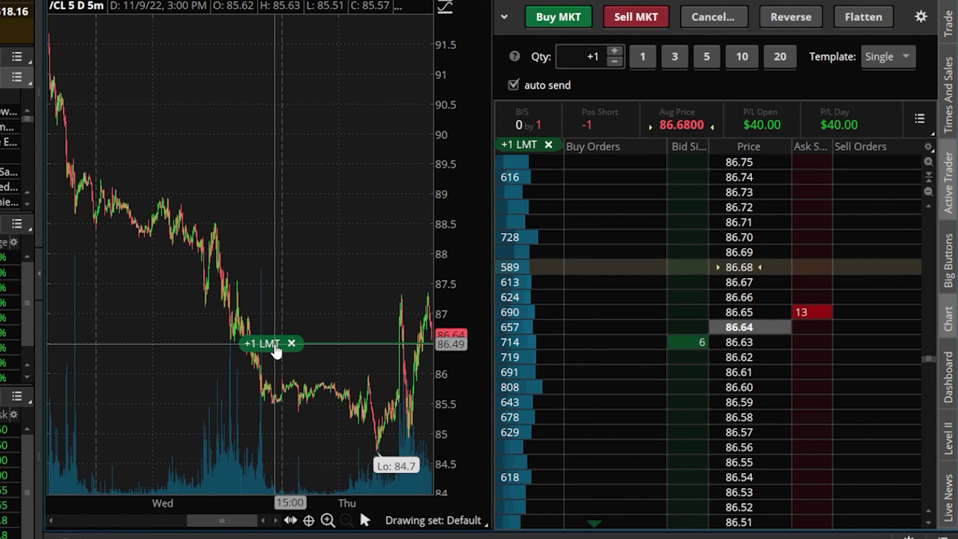
left_click_drag(277, 349, 292, 400)
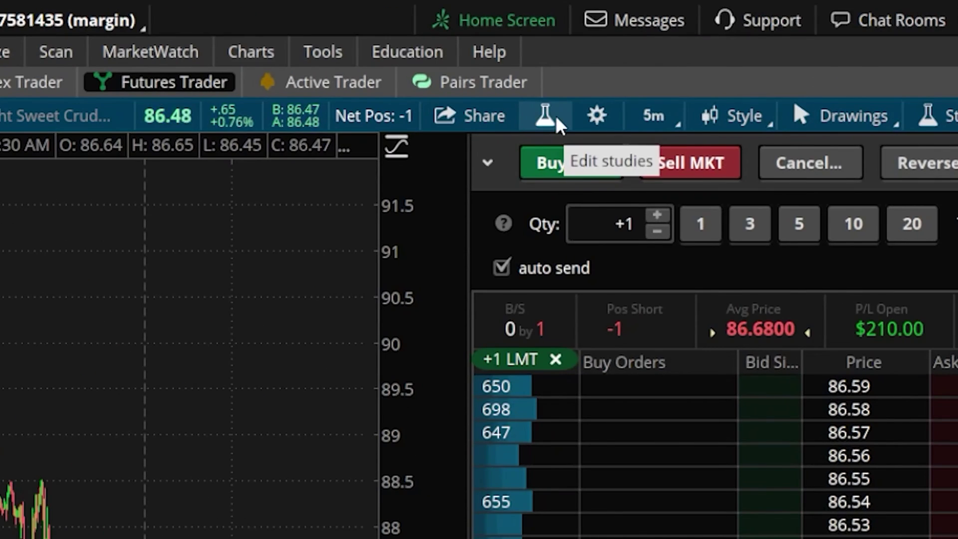
Step: Add the custom Futures study to the price area of the /CL chart
left_click(557, 121)
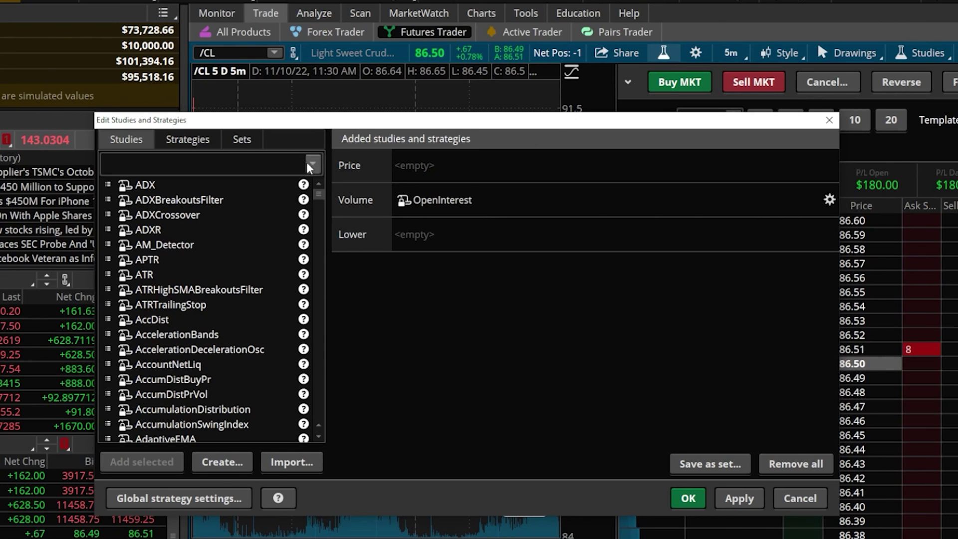
left_click(265, 164)
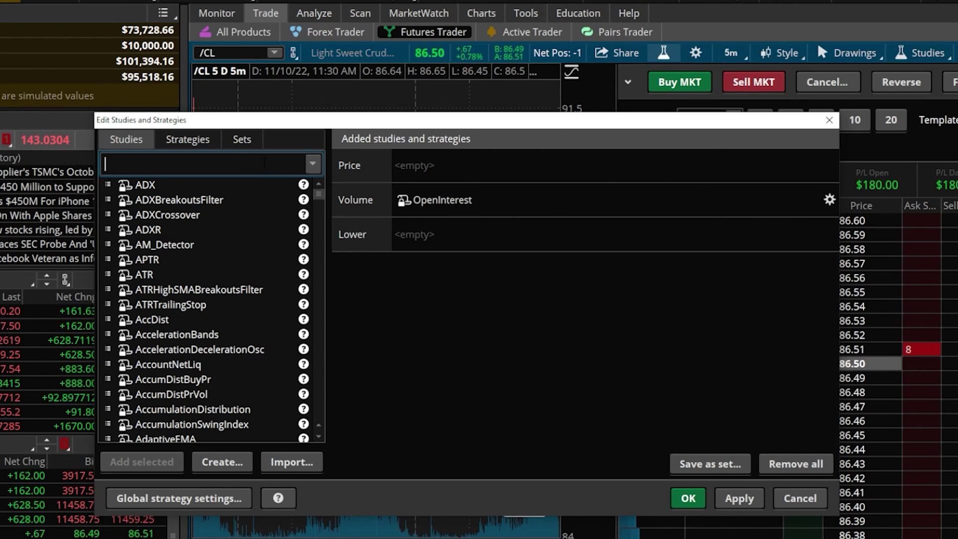
type("futures")
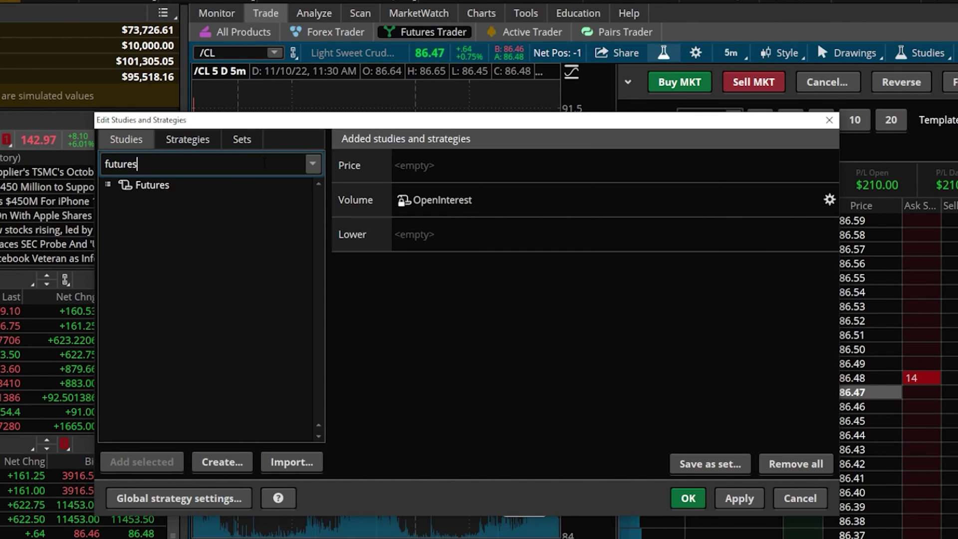
left_click(238, 188)
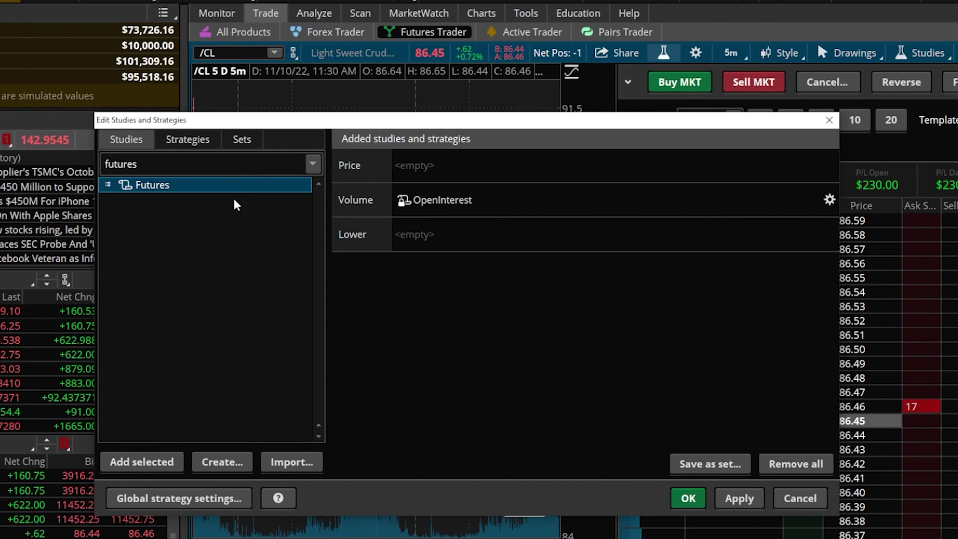
left_click(161, 462)
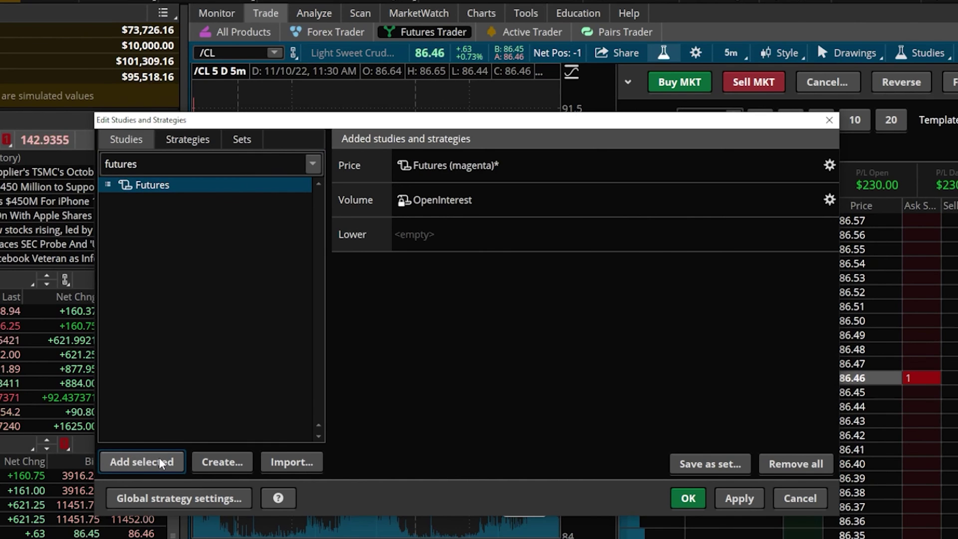
left_click(688, 498)
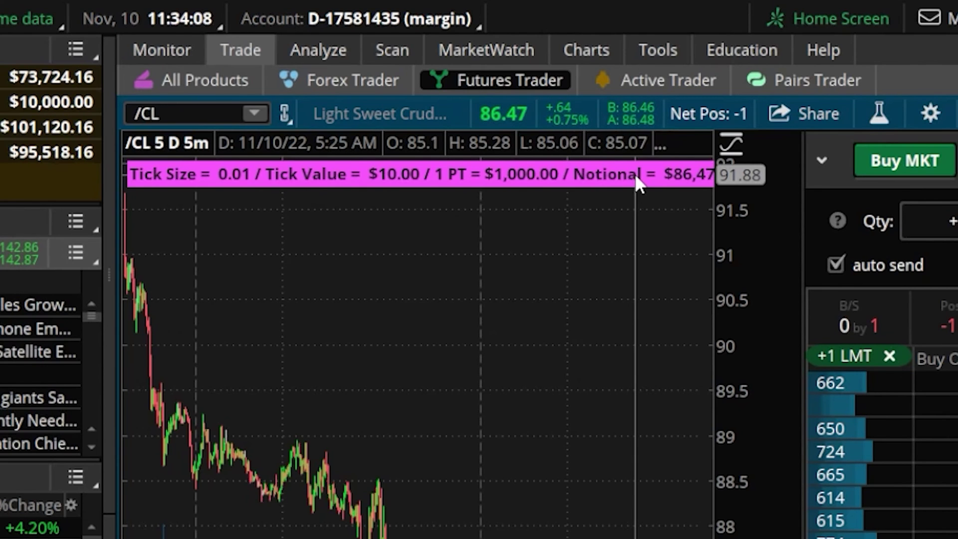
Step: Change the traded symbol to /ES
left_click(170, 115)
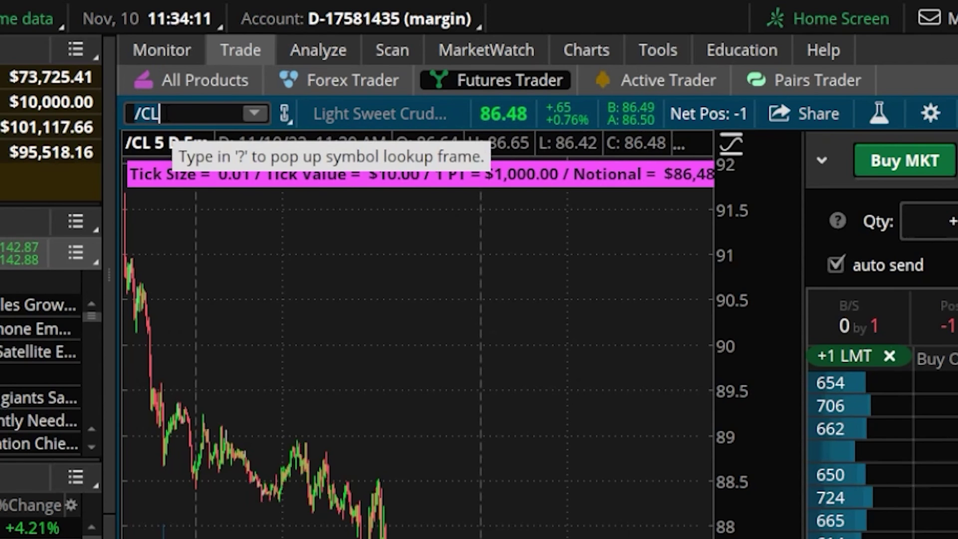
type("/ES")
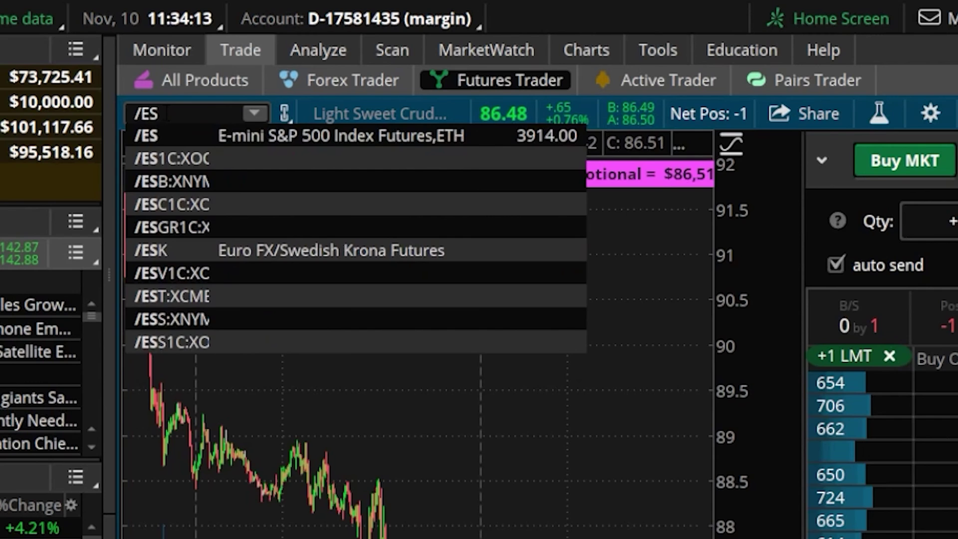
key("Return")
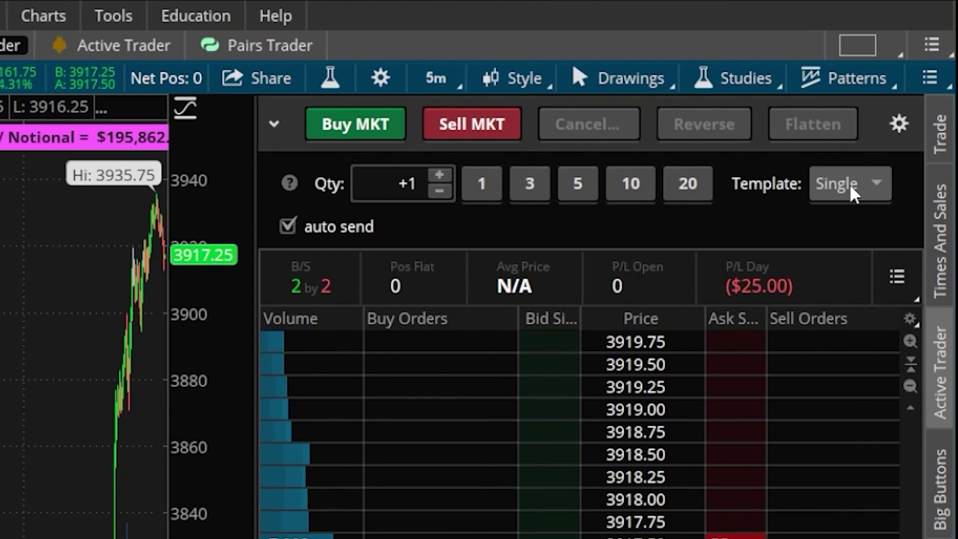
Step: Set the order template to TRG w/ bracket and raise the limit order's offset to +2.00
left_click(854, 195)
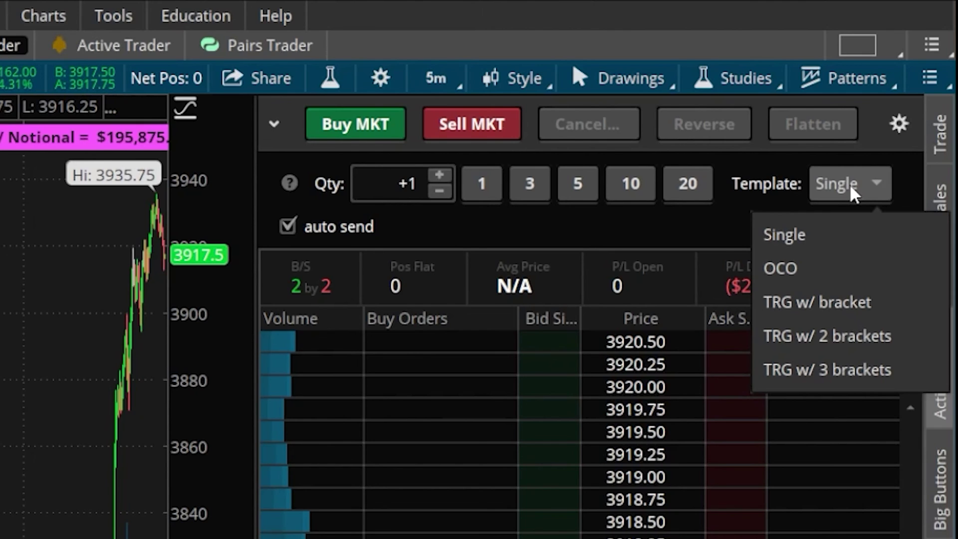
left_click(848, 310)
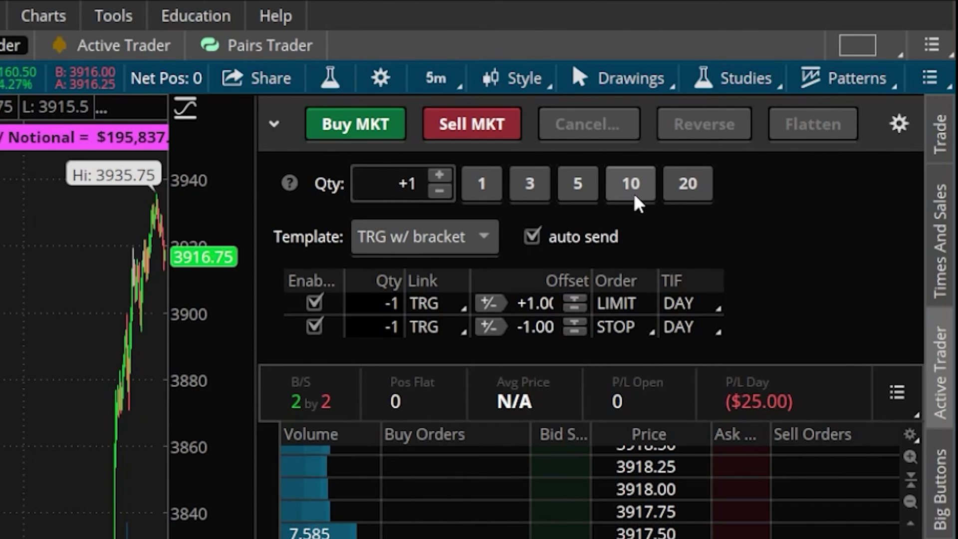
left_click(636, 197)
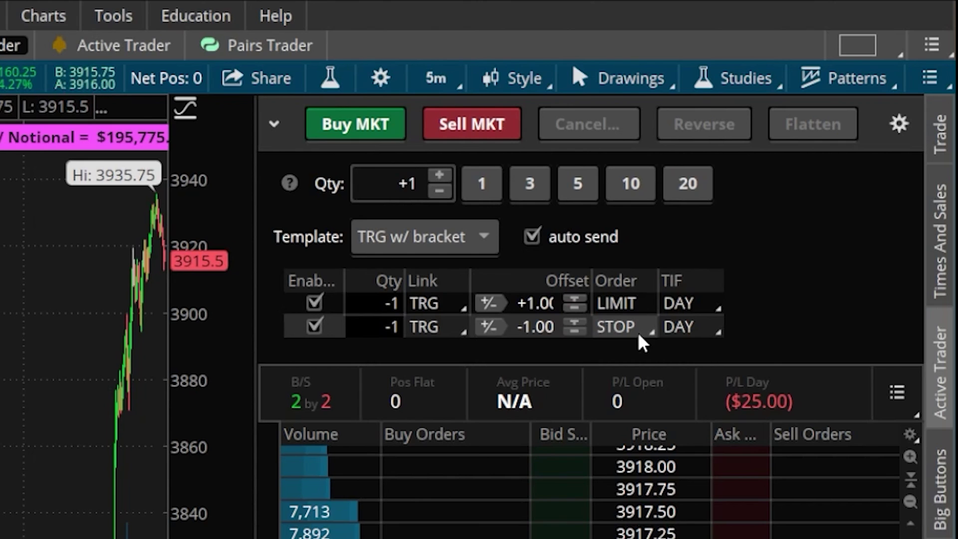
left_click(573, 299)
left_click(572, 297)
left_click(569, 297)
left_click(567, 297)
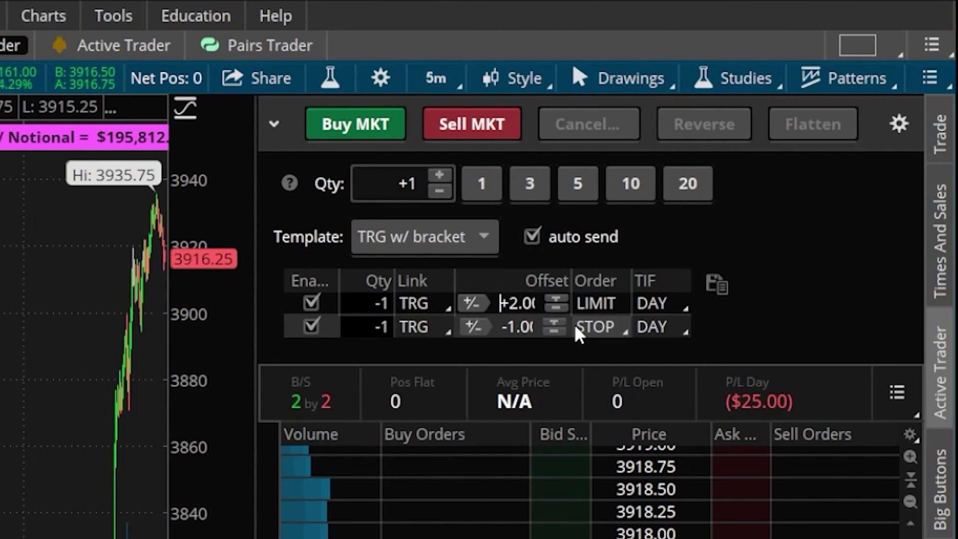
Step: Save the bracket settings as an order template named "2 dollars 1 stop"
left_click(721, 288)
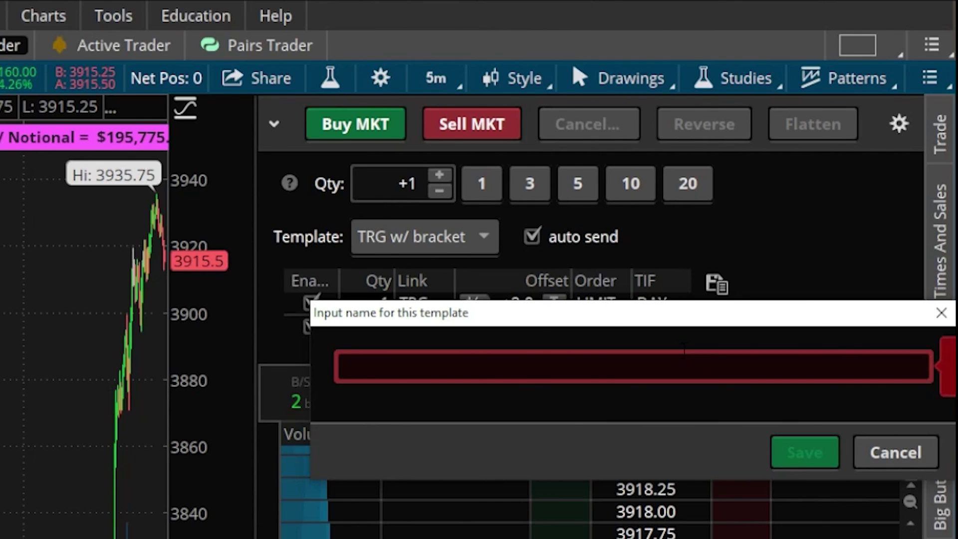
type("2 dollars ")
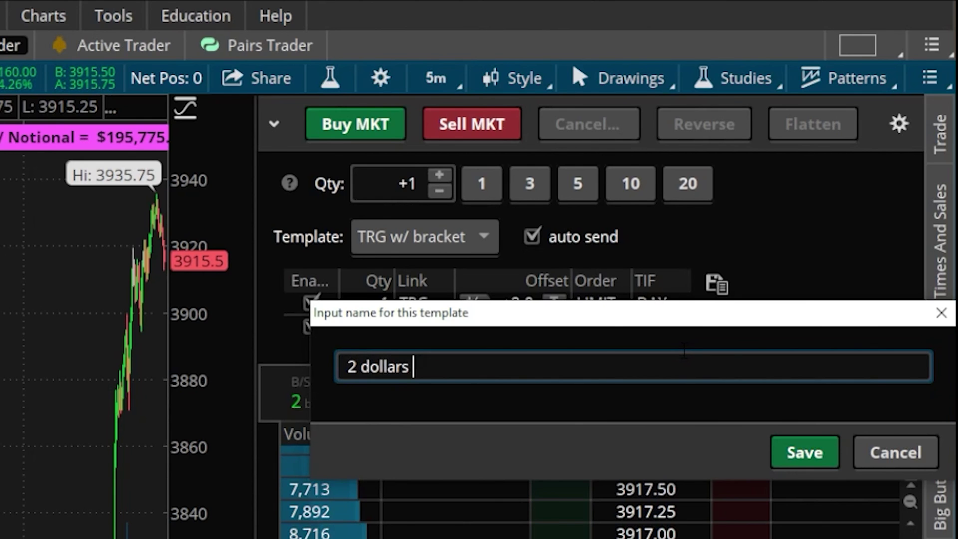
type("1 stop")
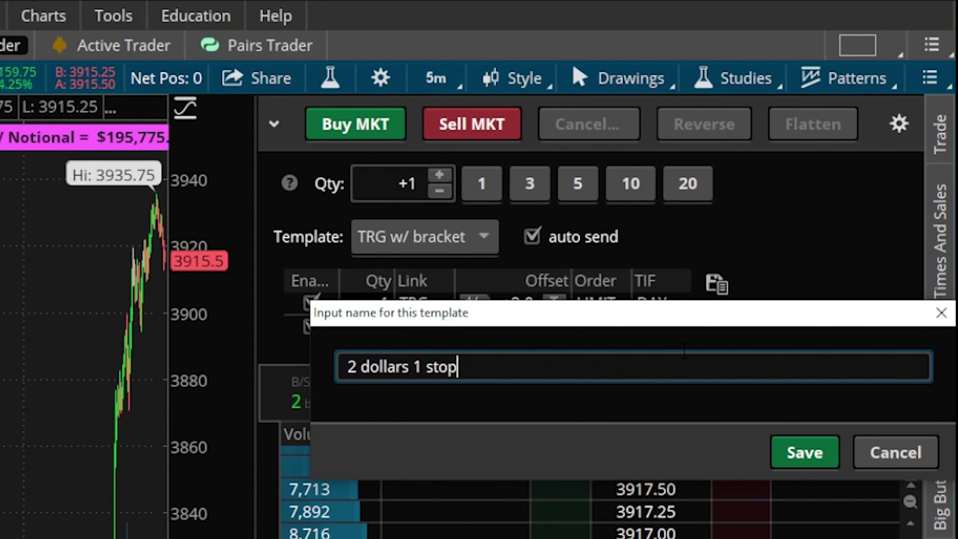
left_click(798, 464)
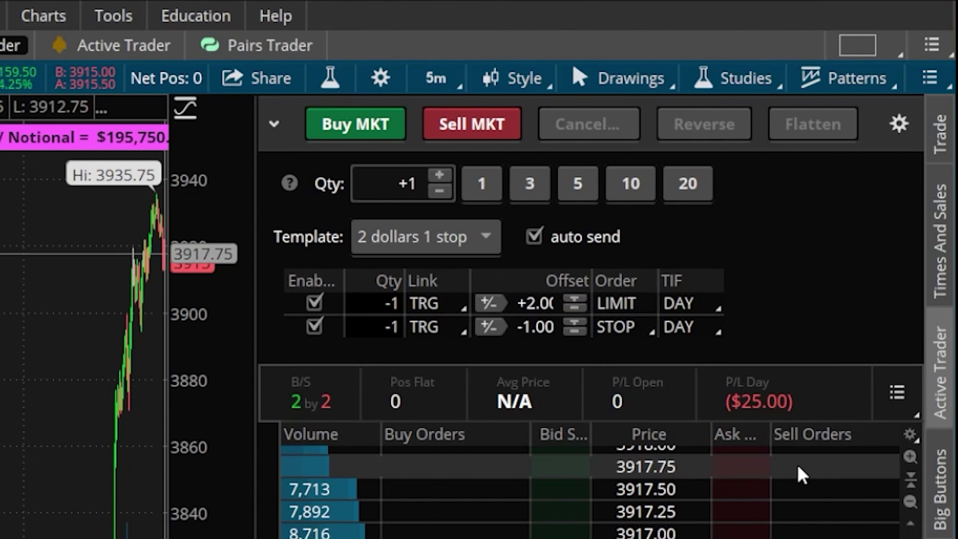
Step: Use the "2 dollars 1 stop" template to place a one-contract /ES buy limit order at 3913.00 on the ladder
left_click(429, 251)
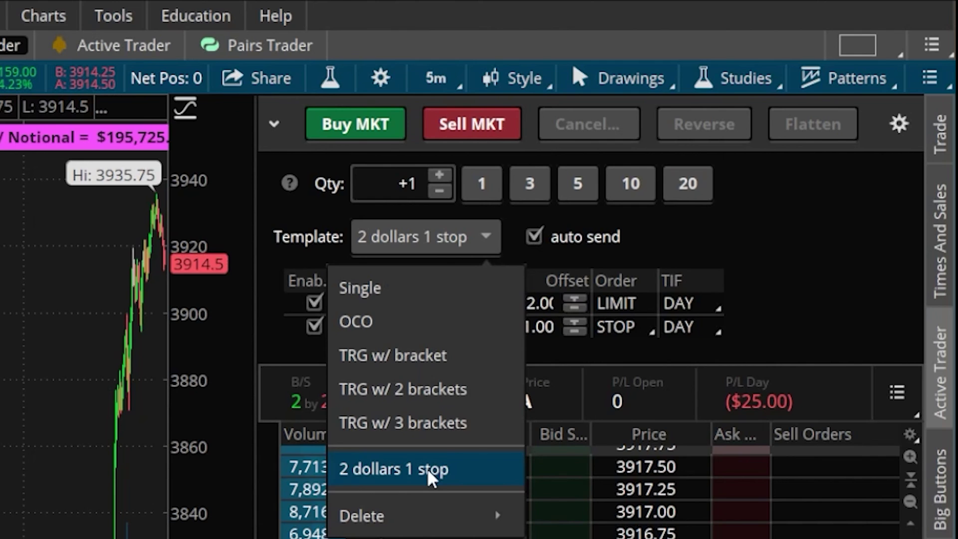
left_click(430, 471)
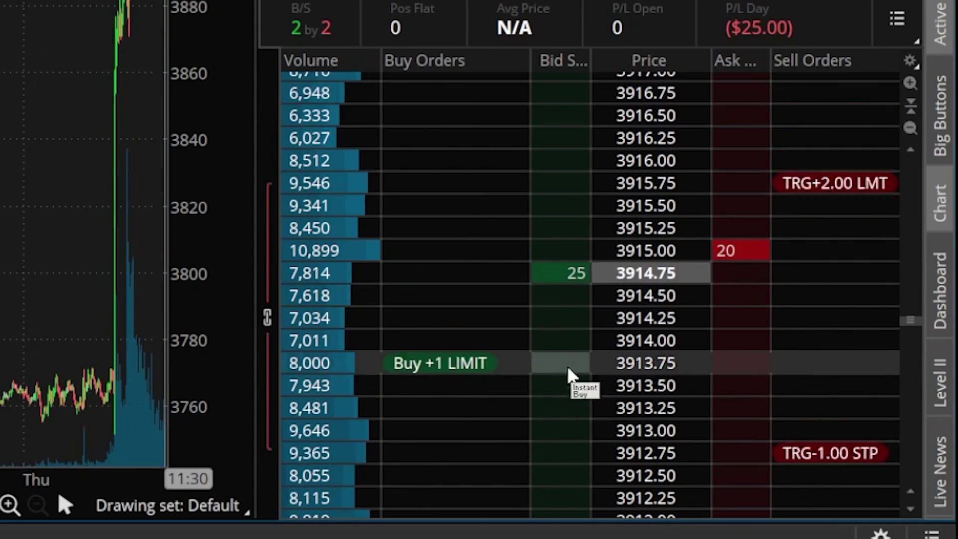
left_click(569, 432)
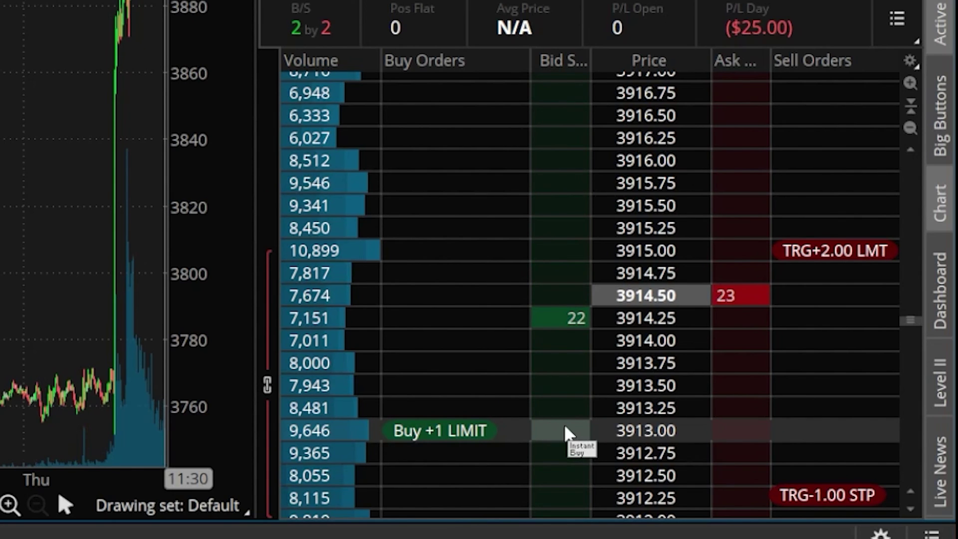
left_click(566, 427)
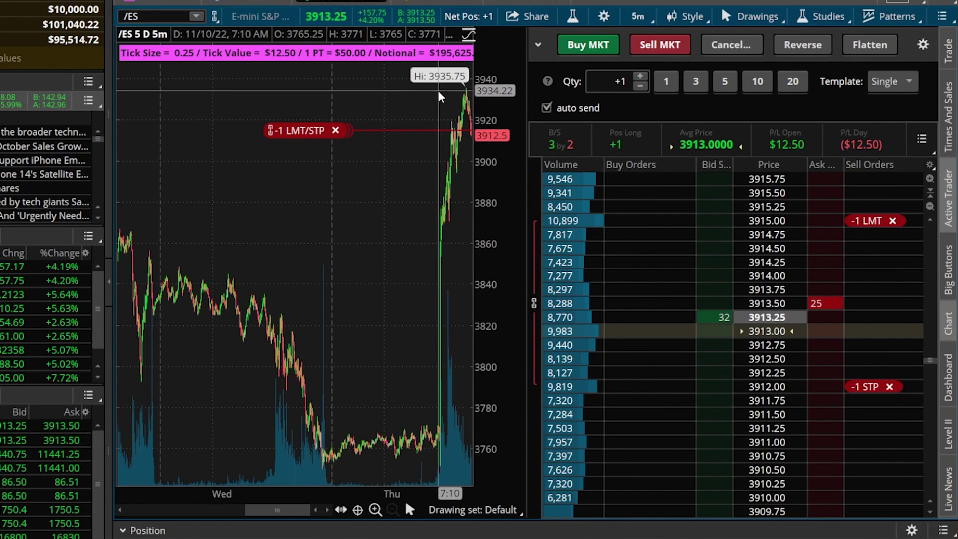
left_click_drag(455, 95, 421, 221)
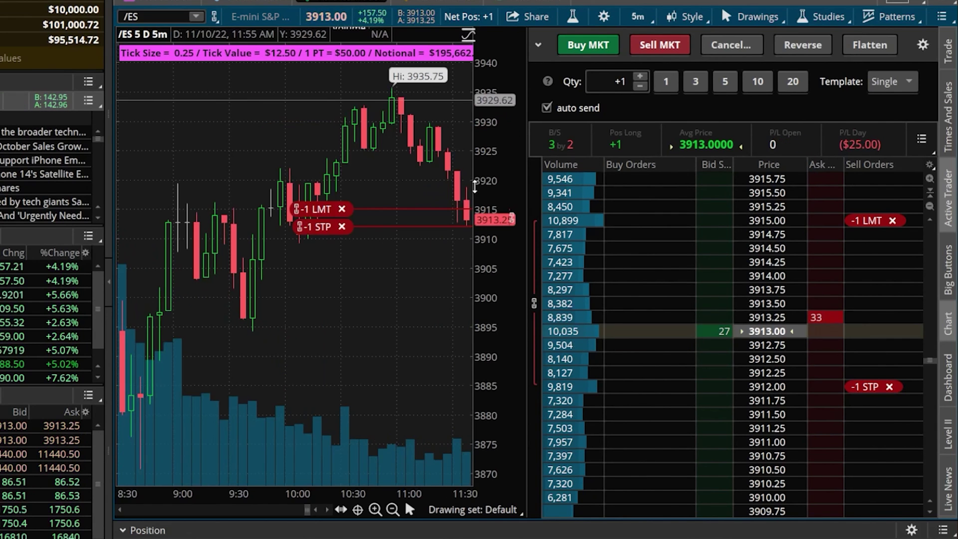